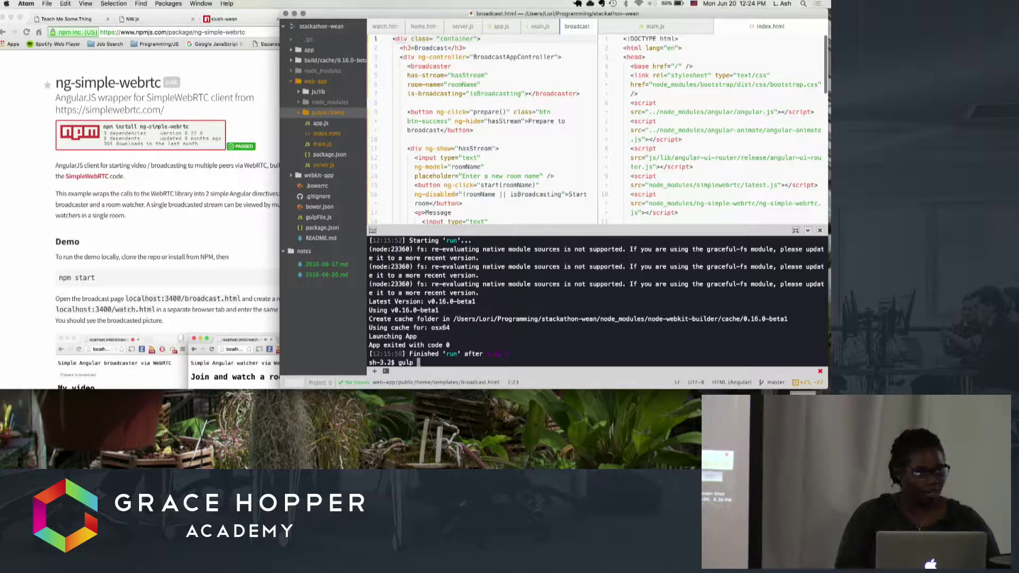
Relaunch the tutoring app, pass the Begin intro, and go to the Broadcast page.
key(Return)
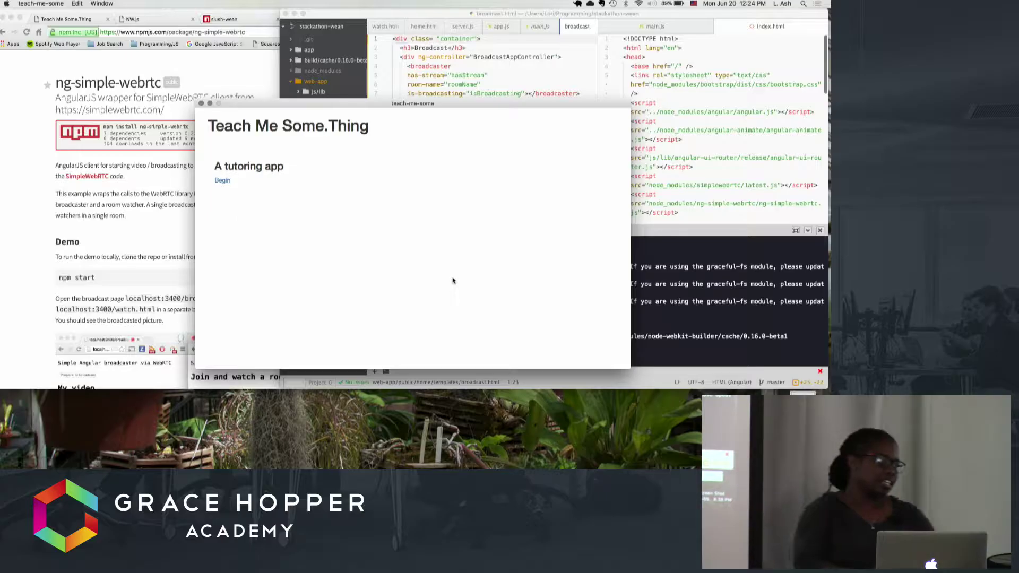
click(222, 180)
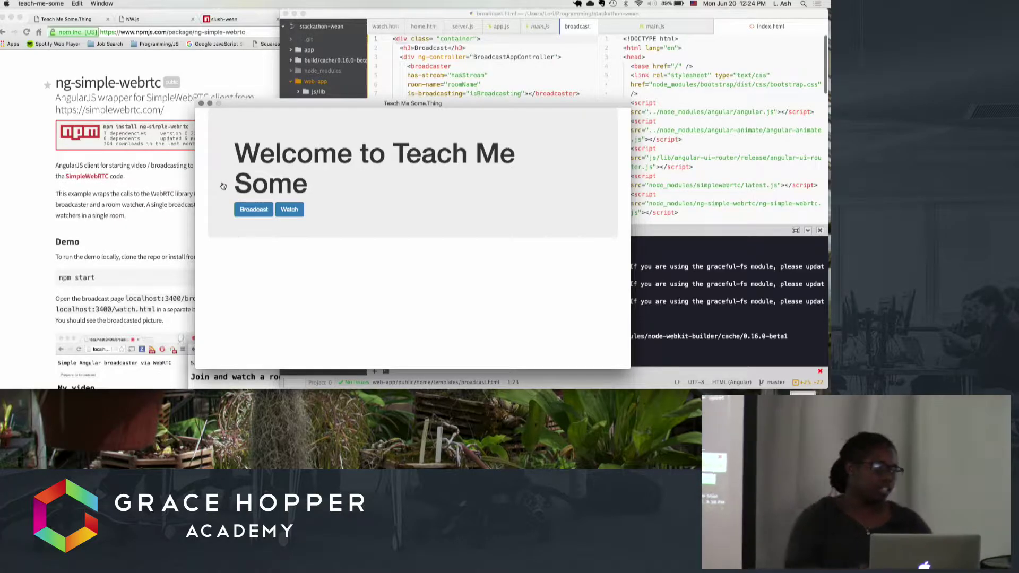
click(255, 211)
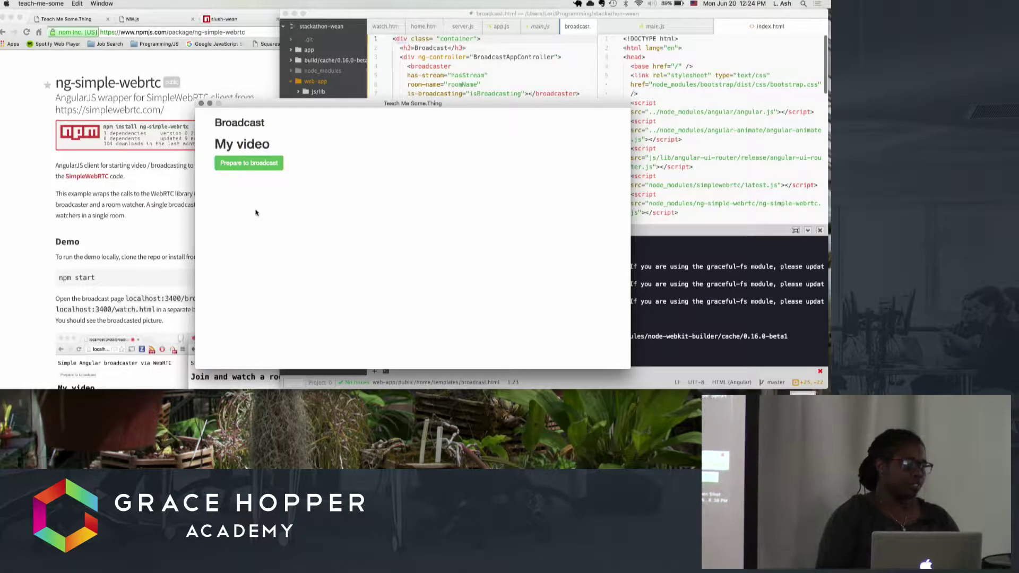
Start the live webcam broadcast in a room named 'Test', then bring Chrome forward.
click(246, 164)
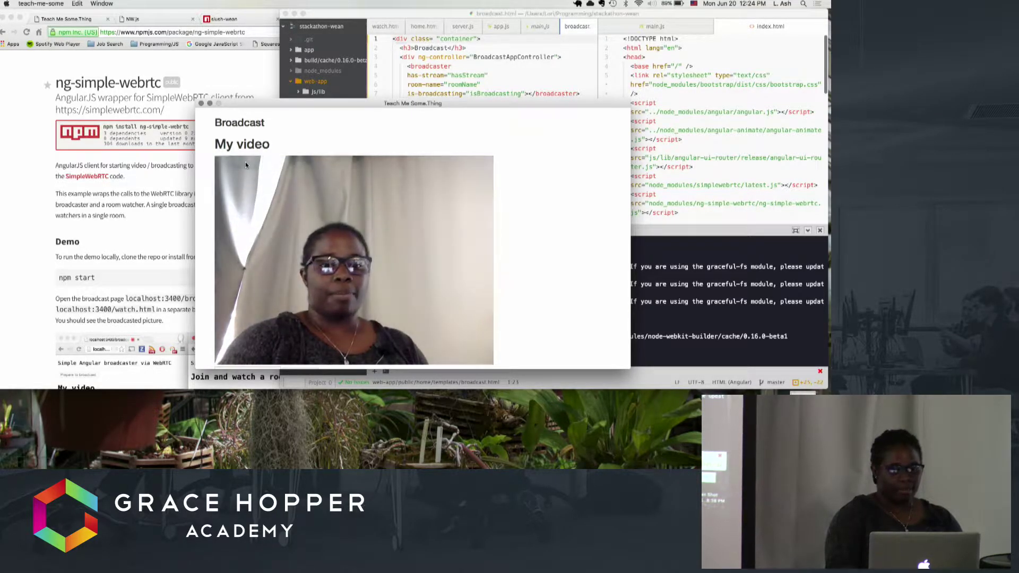
scroll(302, 199, down, 2)
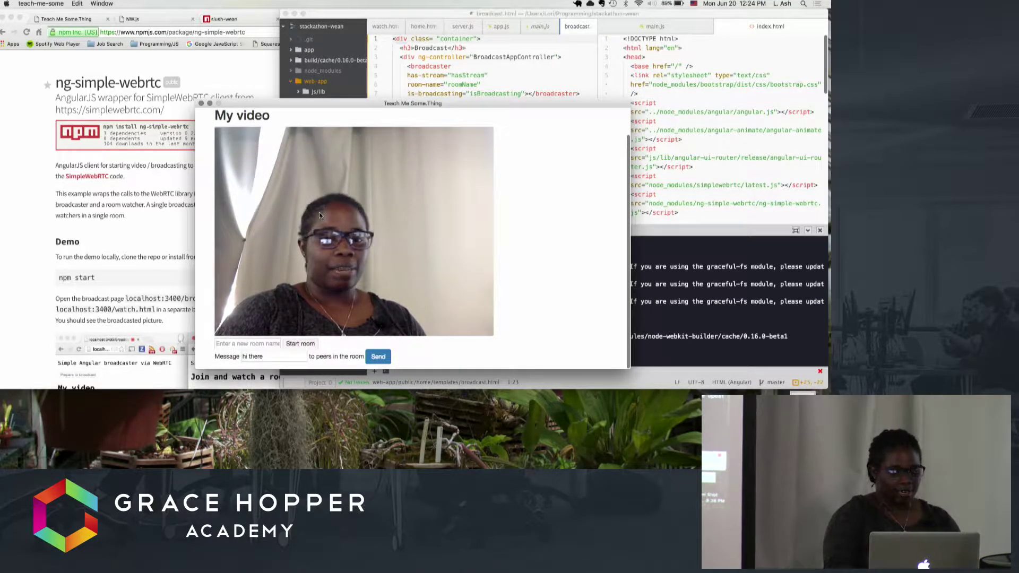
click(238, 344)
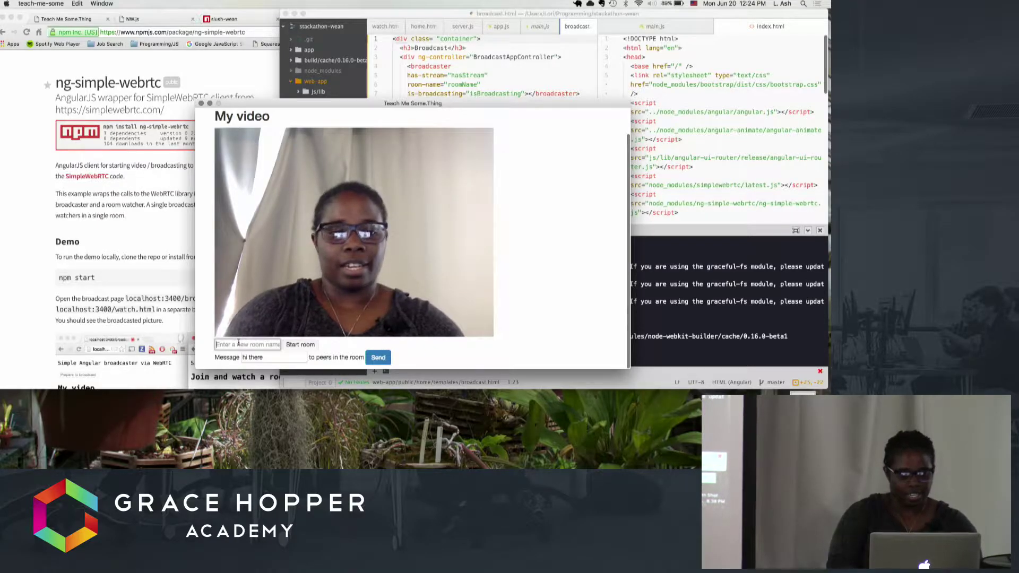
text(Test)
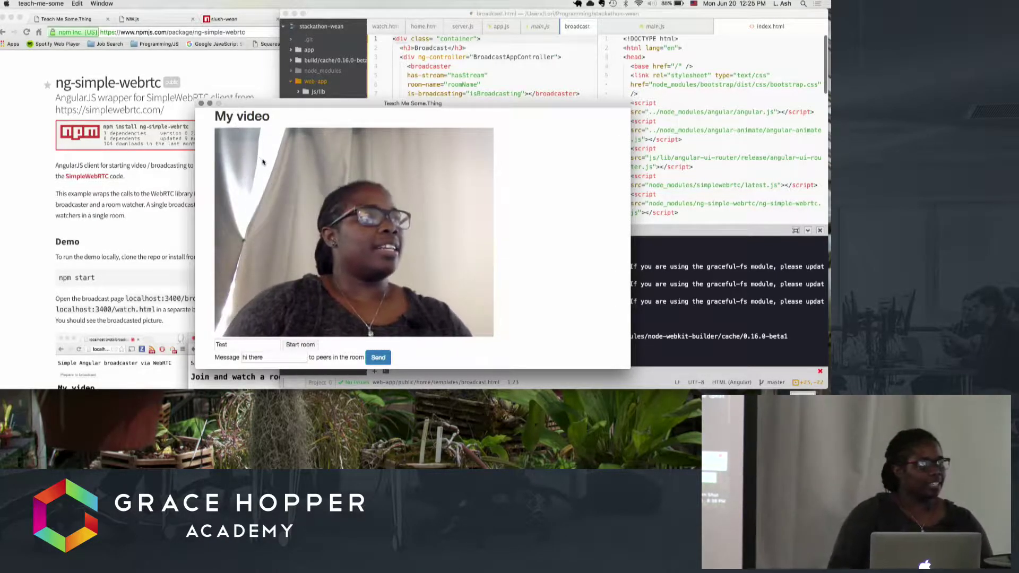
click(67, 18)
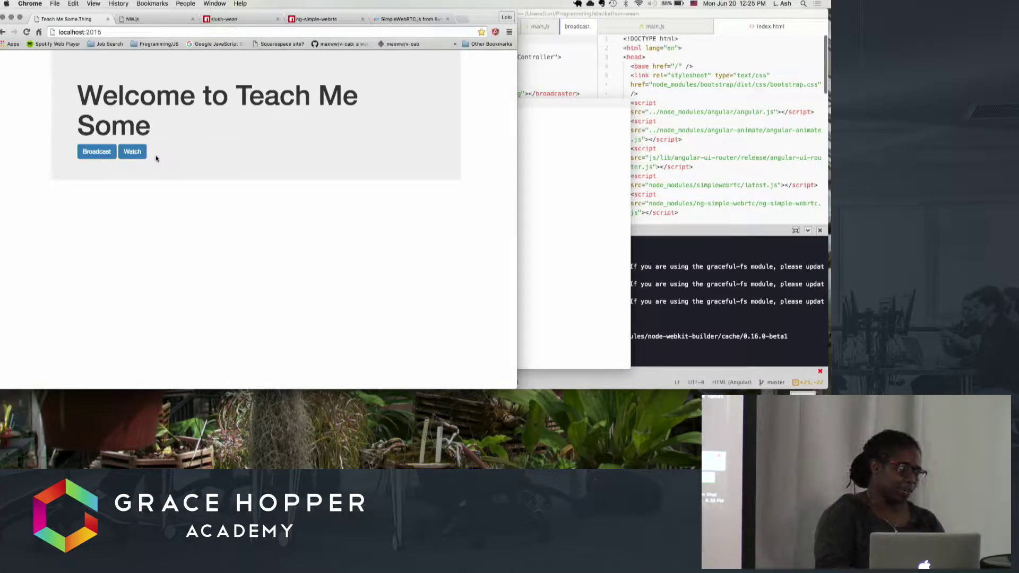
click(133, 153)
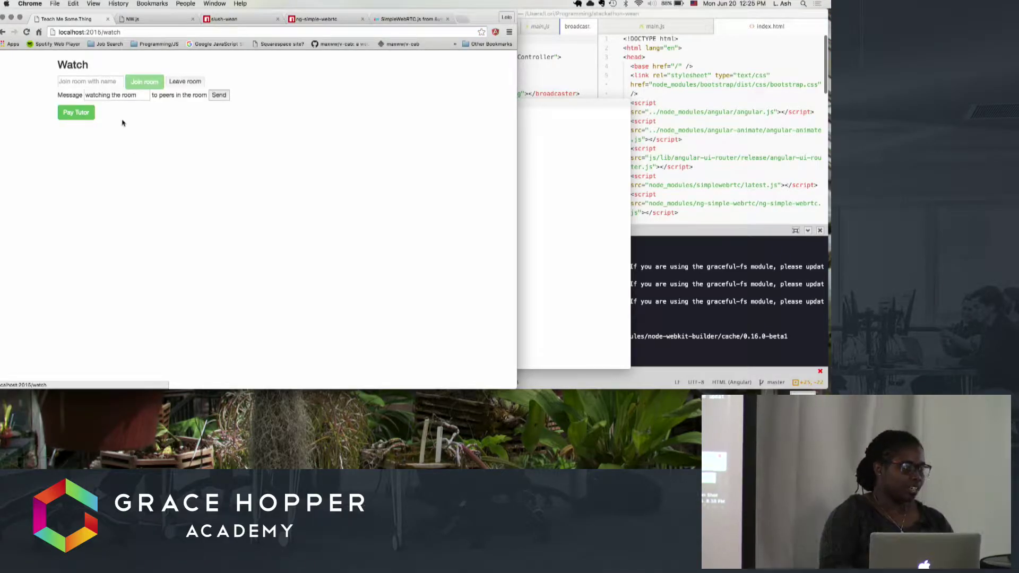
text(Test)
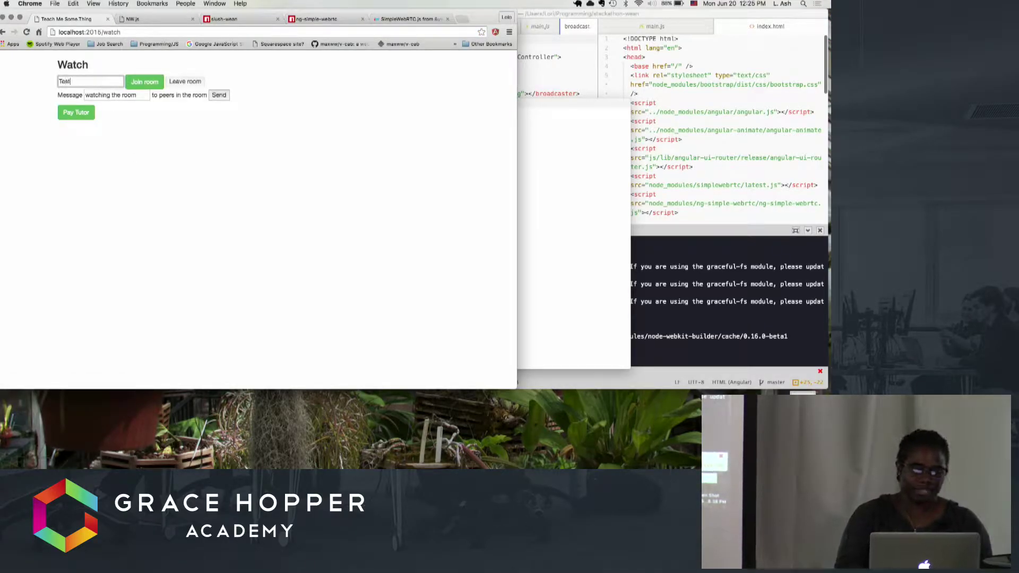
click(160, 85)
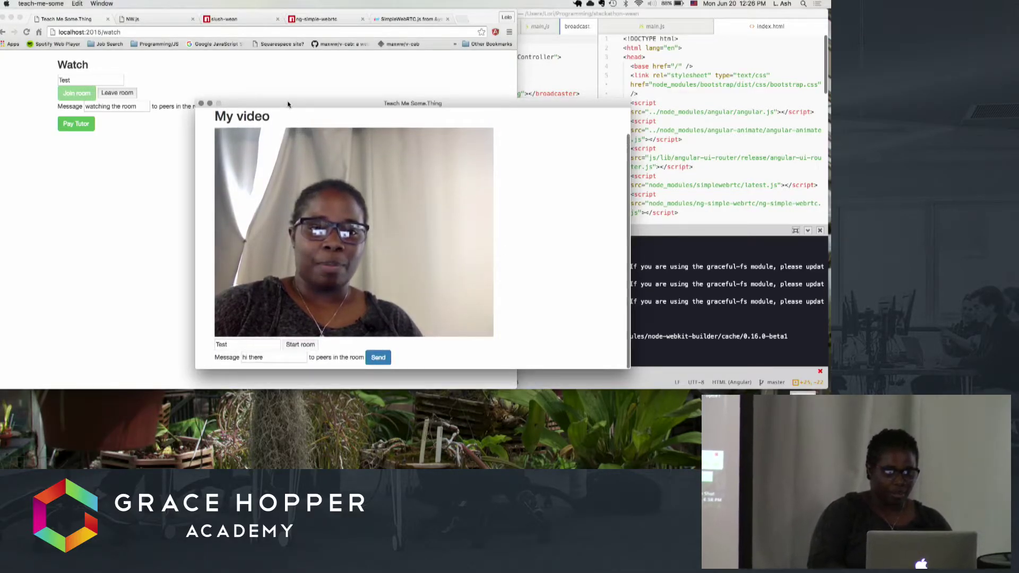
drag(414, 103, 380, 65)
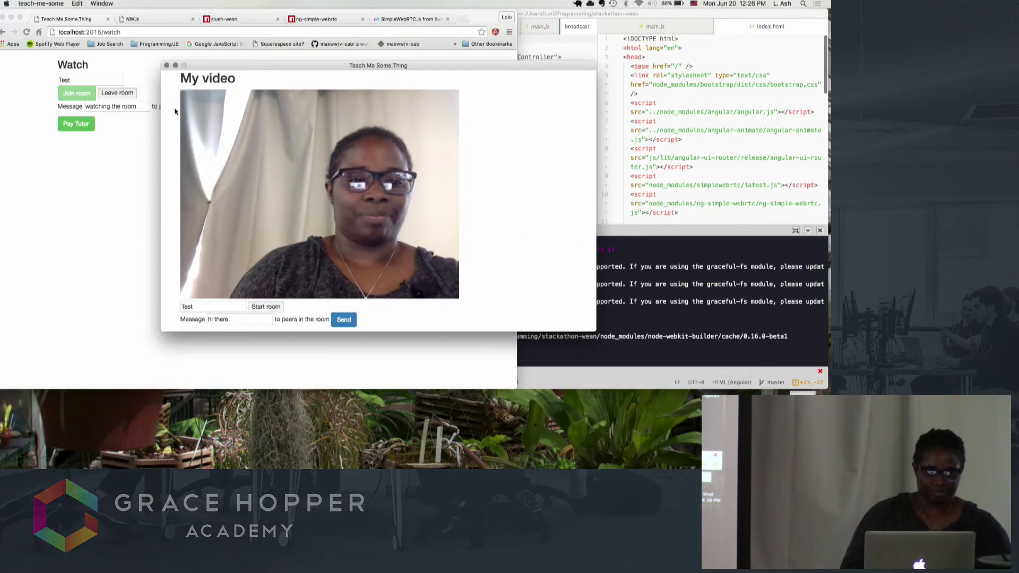
Close the Teach Me Some.Thing broadcast window with its red close button.
click(167, 64)
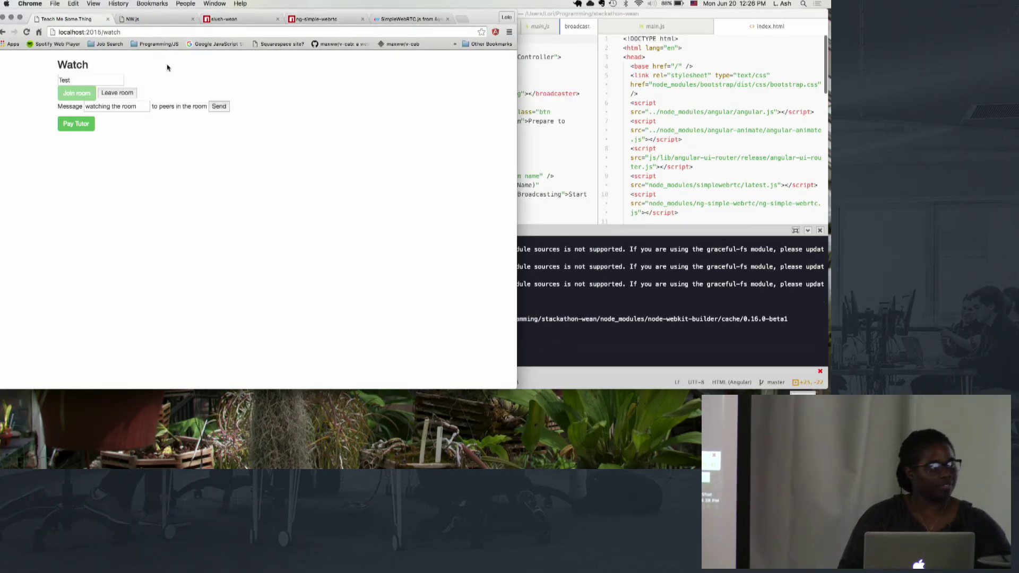